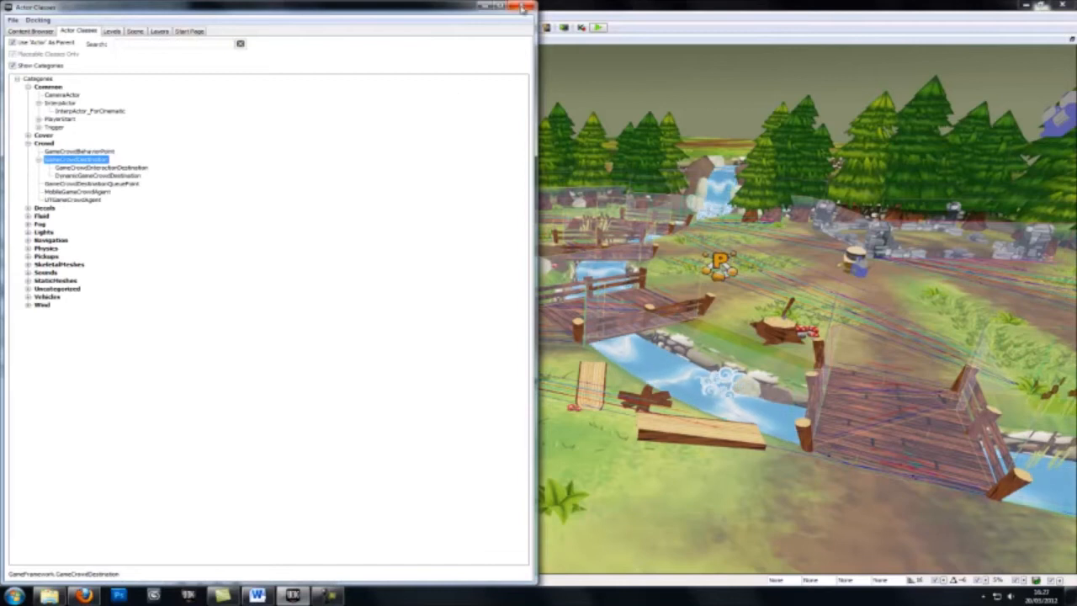
- Add a GameCrowdDestination and duplicate it so one stands beside the hero character and one across the river near the forest edge
right_click_drag(450, 353, 484, 424)
right_click(485, 424)
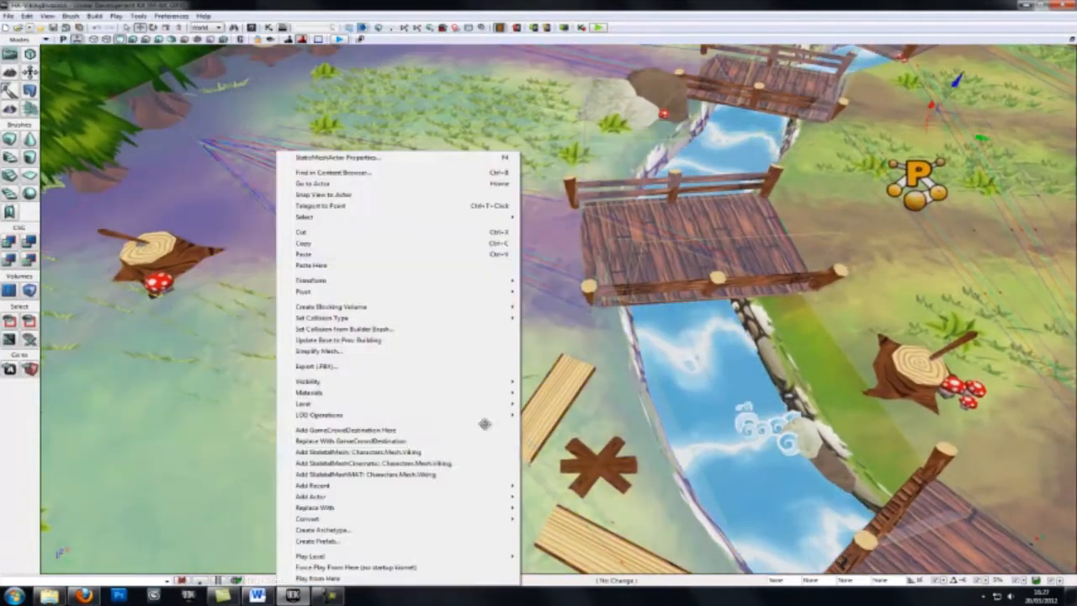
left_click(391, 429)
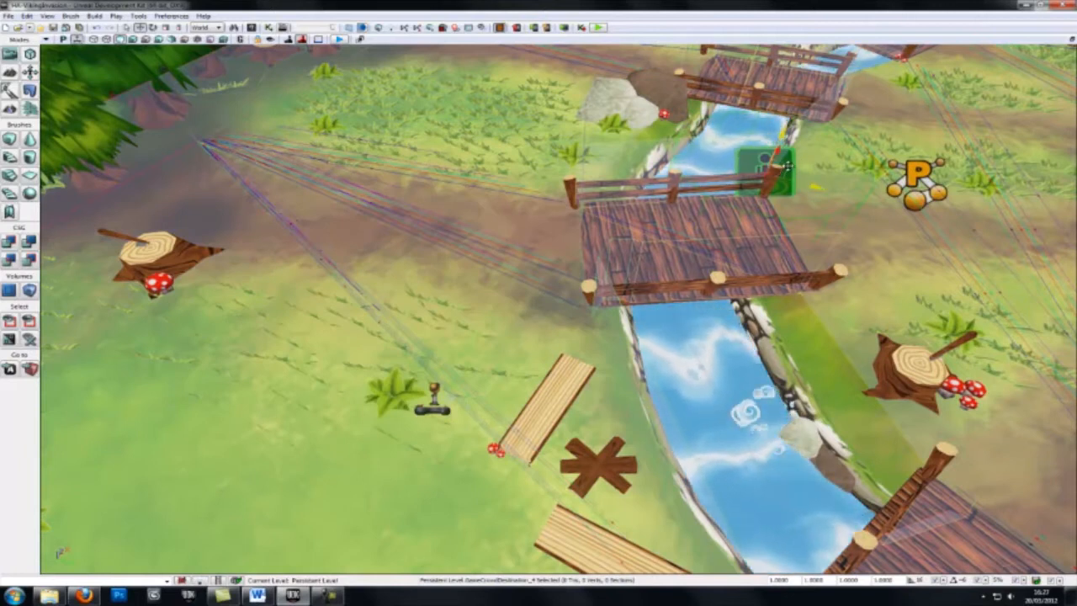
left_click_drag(809, 184, 328, 267)
right_click_drag(379, 258, 360, 186)
left_click_drag(374, 200, 950, 210, "alt")
- Add a Next Destinations entry to the forest-side crowd destination and assign it the destination beside the hero
double_click(362, 196)
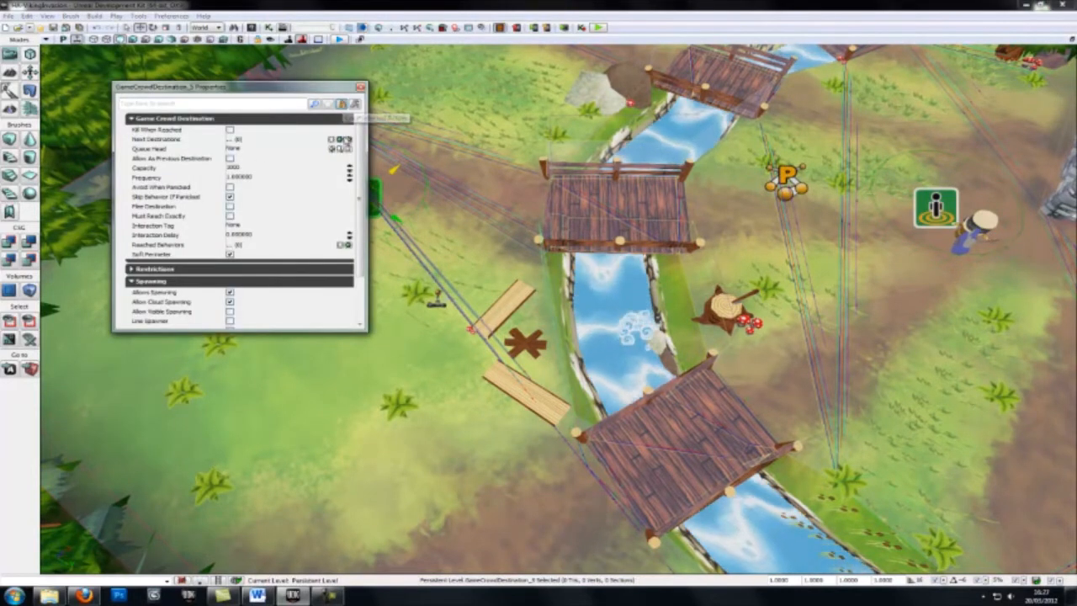
left_click(340, 140)
left_click(943, 204)
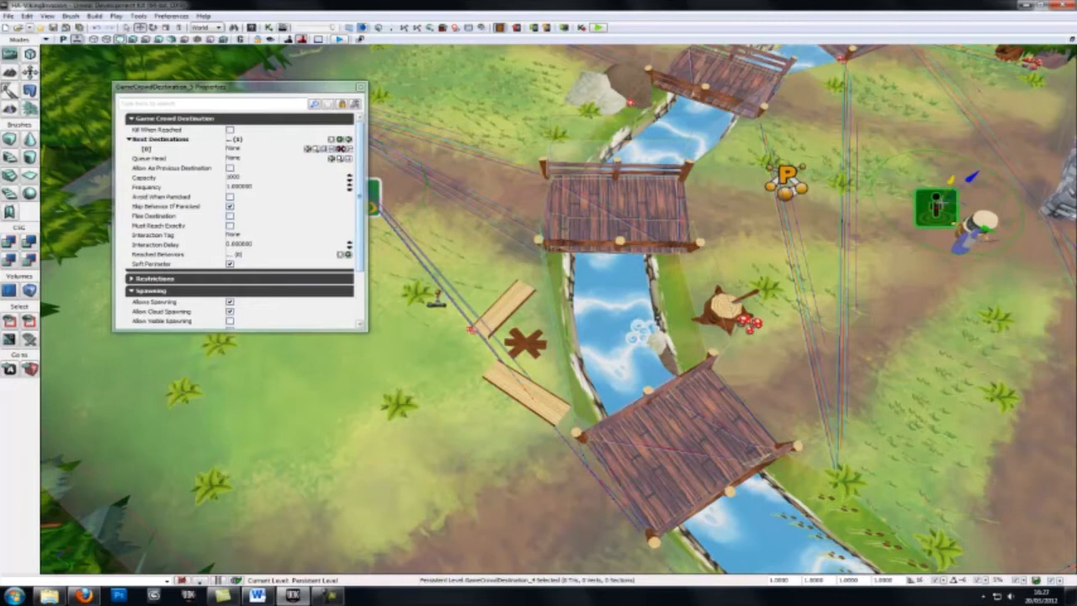
left_click(309, 149)
- Enable Allow Visible Spawning and disable Skip Behavior If Panicked for the forest-side crowd destination
right_click_drag(437, 219, 454, 185)
left_click(427, 196)
left_click(343, 104)
mouse_move(361, 152)
left_mouse_down()
mouse_move(334, 232)
mouse_move(365, 181)
mouse_move(366, 150)
left_mouse_up()
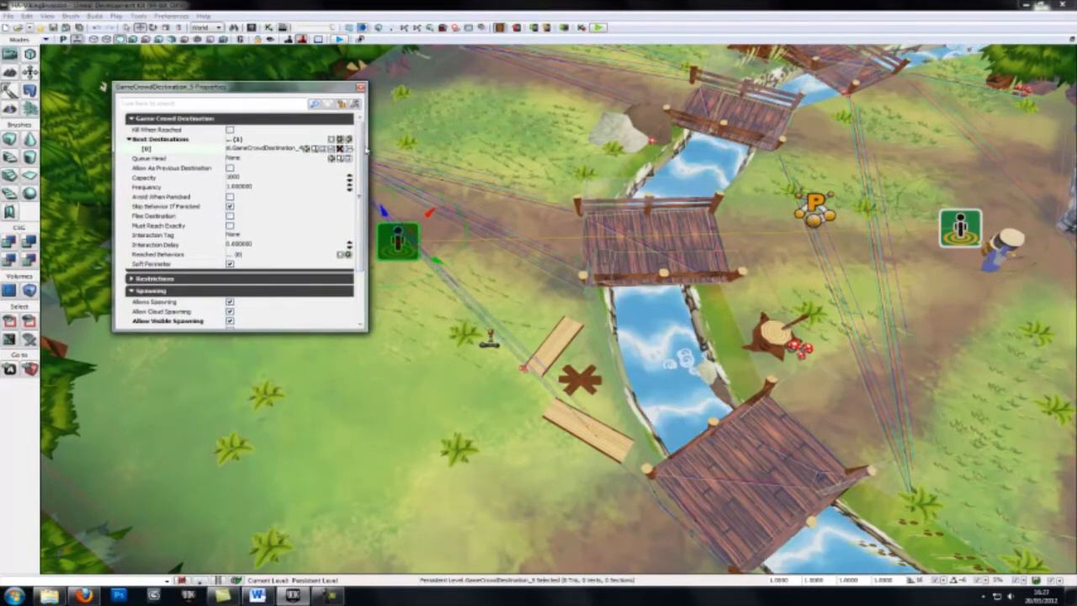
left_click(230, 206)
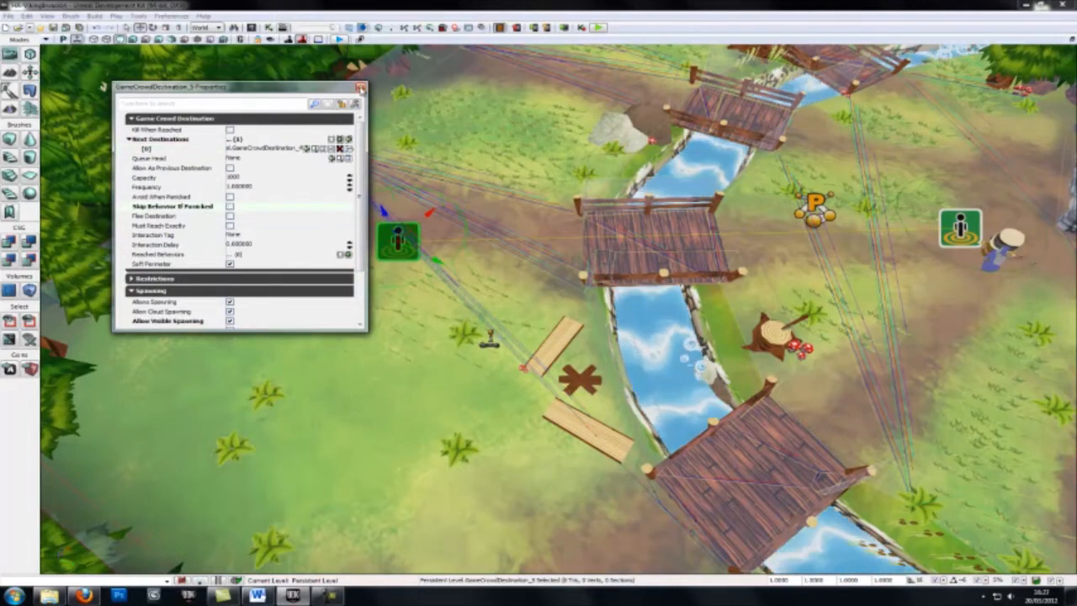
left_click(361, 88)
- Enable Kill When Reached for the crowd destination beside the hero
left_click(967, 216)
key("F4")
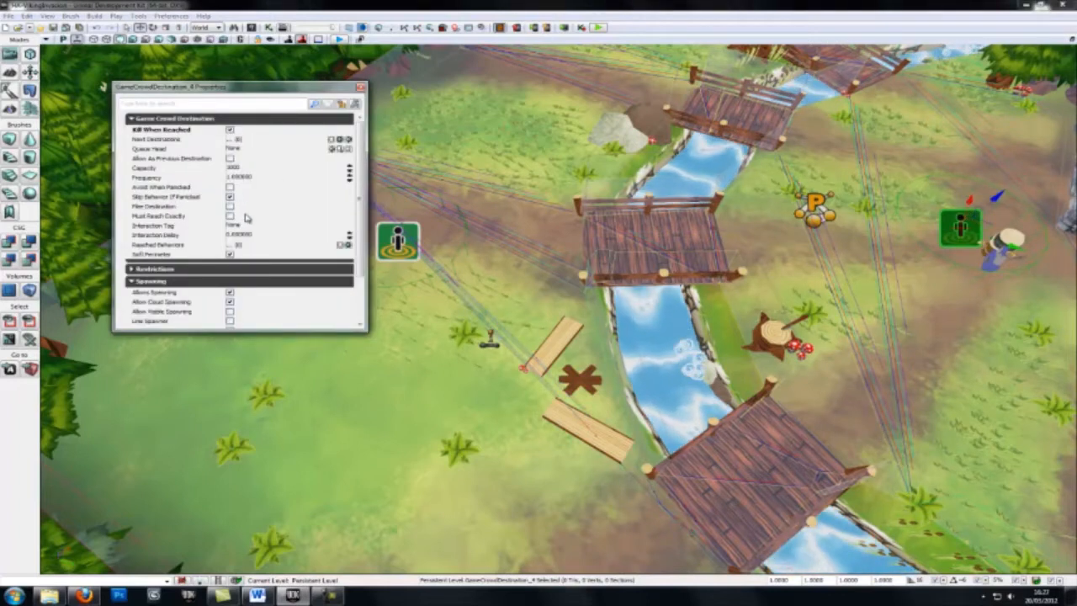
left_click(361, 88)
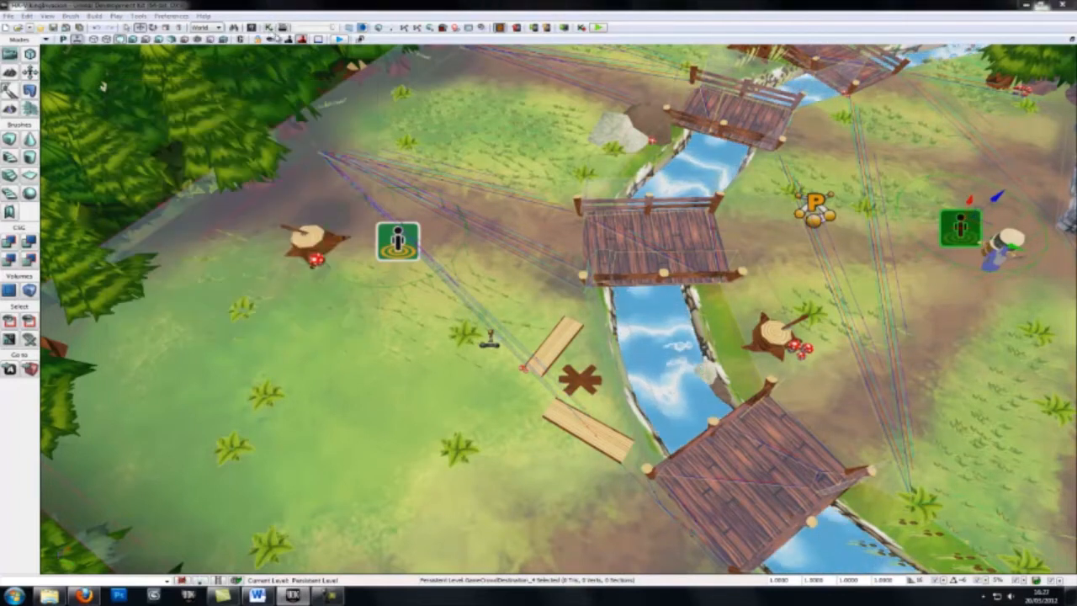
- Add a Mobile Crowd Spawner action to the level's Kismet sequence, above the Set Camera Target node
left_click(269, 29)
right_click(800, 74)
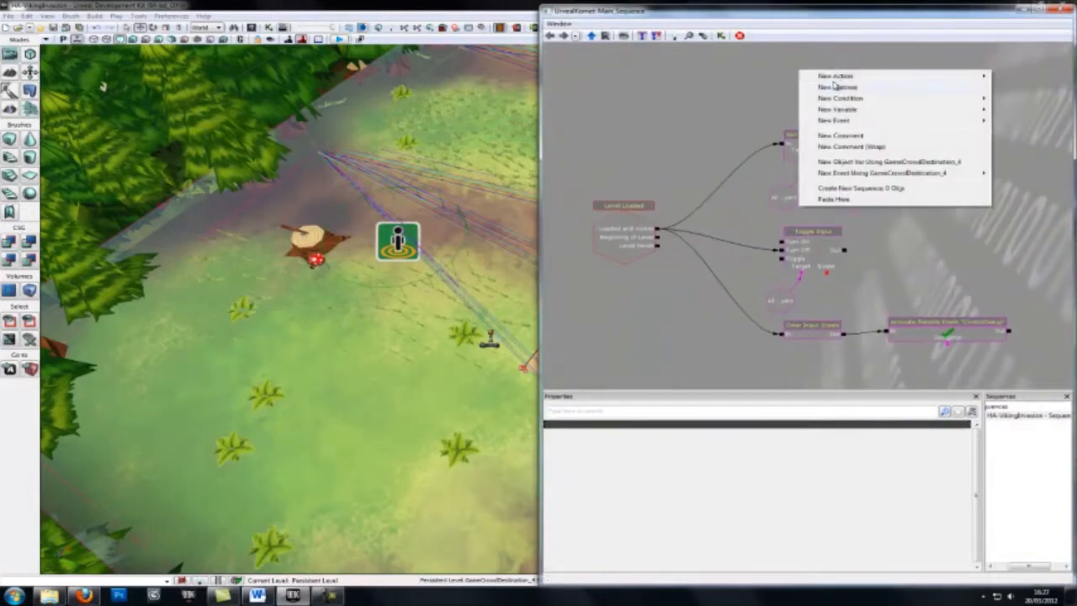
mouse_move(850, 78)
mouse_move(733, 244)
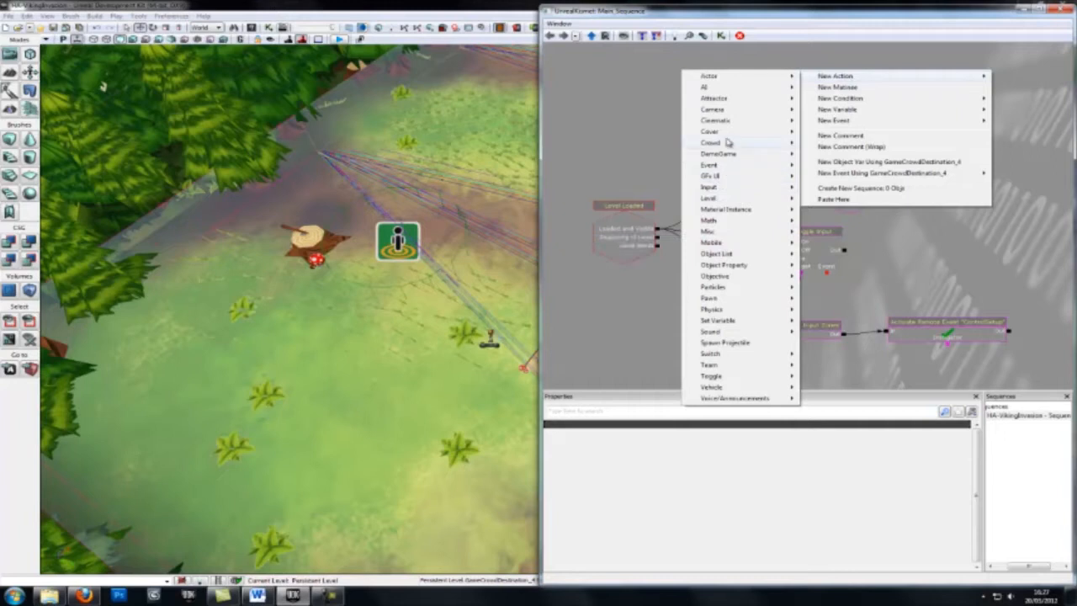
mouse_move(729, 143)
left_click(625, 145)
- Connect the Level Loaded event's Loaded and Visible output to the Mobile Crowd Spawner's Warmup input and position the spawner above the other nodes
left_click_drag(837, 121, 803, 155, "ctrl")
left_click(788, 131)
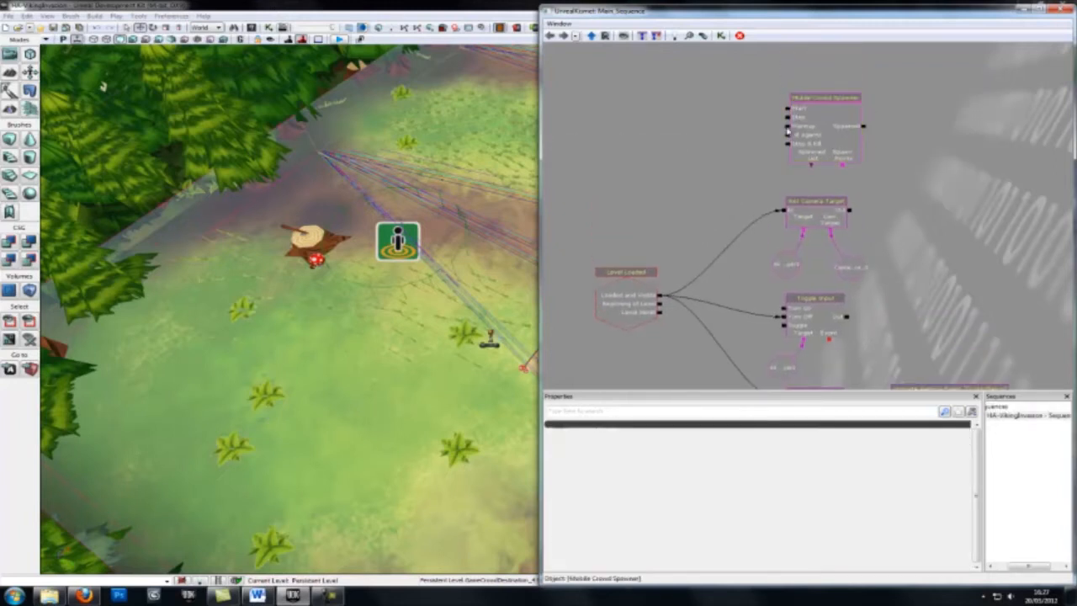
left_click_drag(667, 288, 661, 296)
left_click_drag(821, 155, 813, 138, "ctrl")
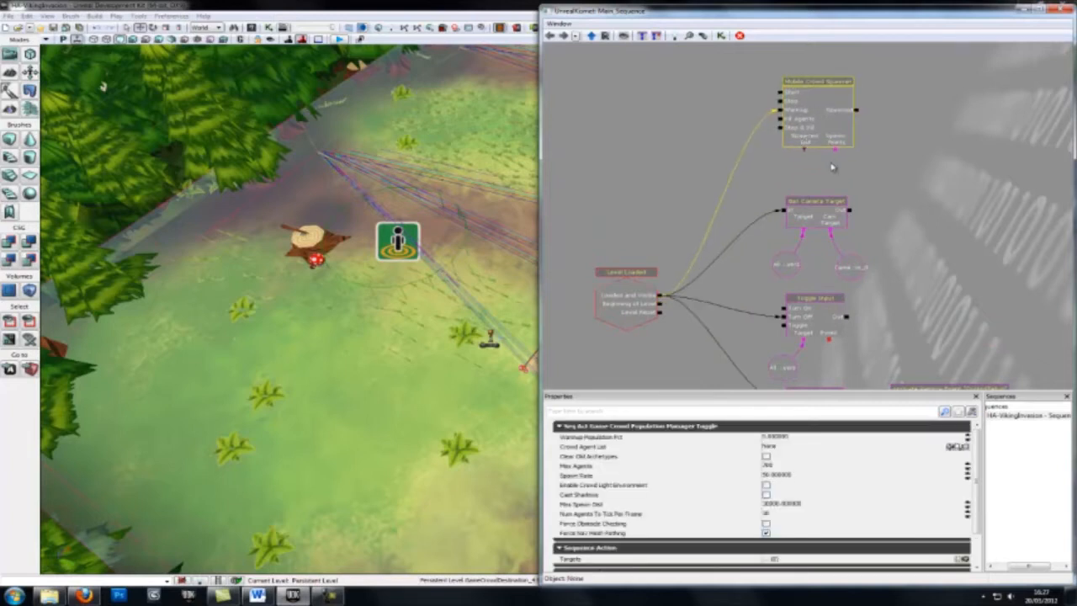
left_click(832, 167)
- Add an object variable for the forest-side crowd destination and connect it to the Mobile Crowd Spawner's Spawn Points
left_click(390, 240)
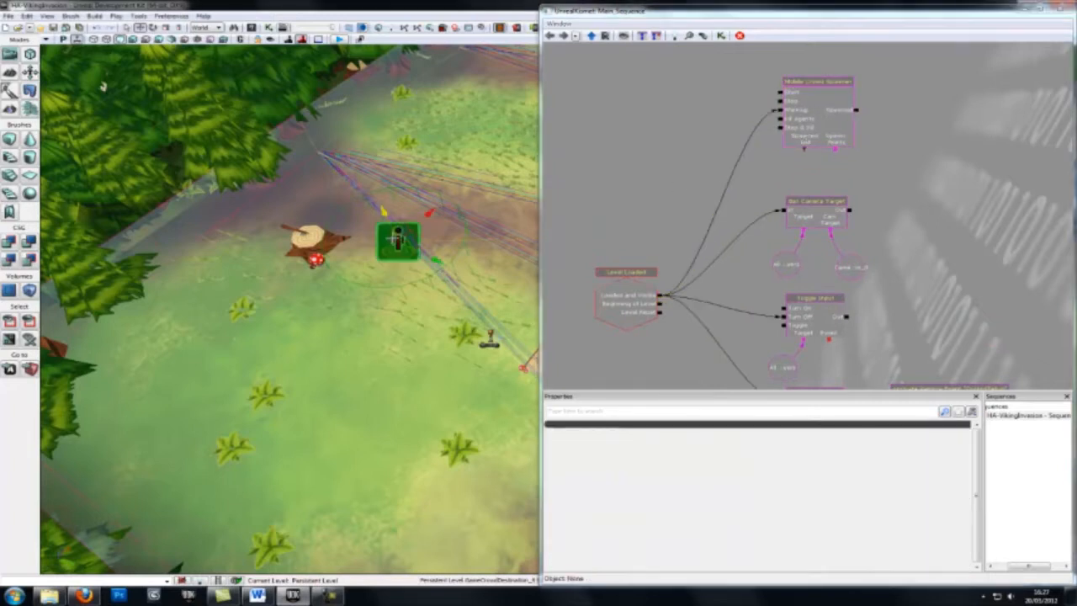
right_click(837, 147)
left_click(897, 153)
left_click_drag(835, 165, 863, 182)
left_click(889, 154)
left_click(836, 131)
left_click_drag(836, 131, 840, 126, "ctrl")
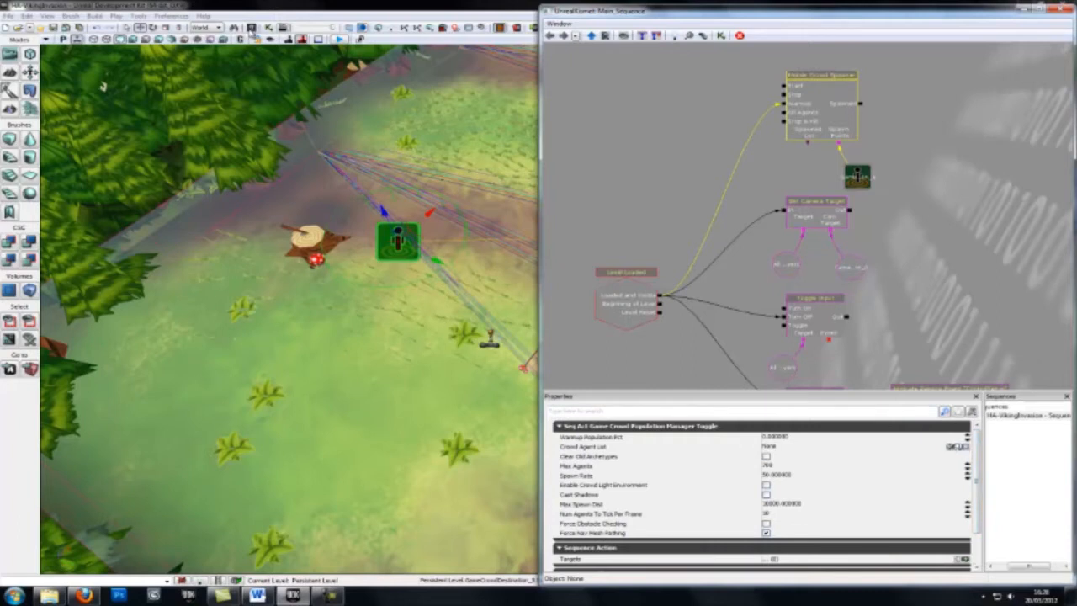
- Assign the EnemyList archetype as the spawner's Crowd Agent List and enable Force Obstacle Checking
left_click(251, 28)
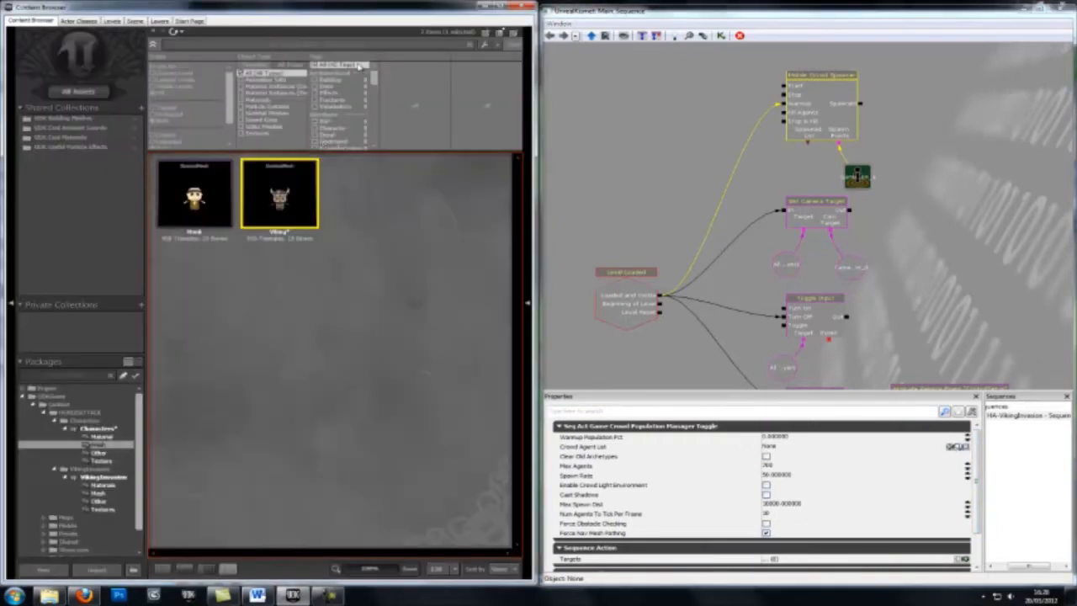
left_click(103, 454)
left_click(195, 194)
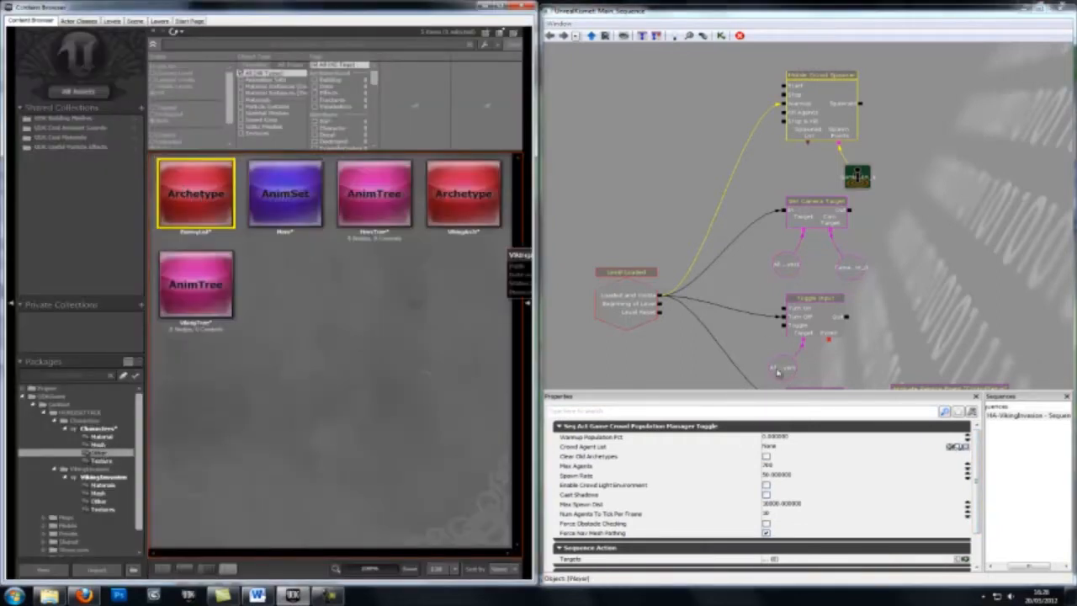
left_click(951, 446)
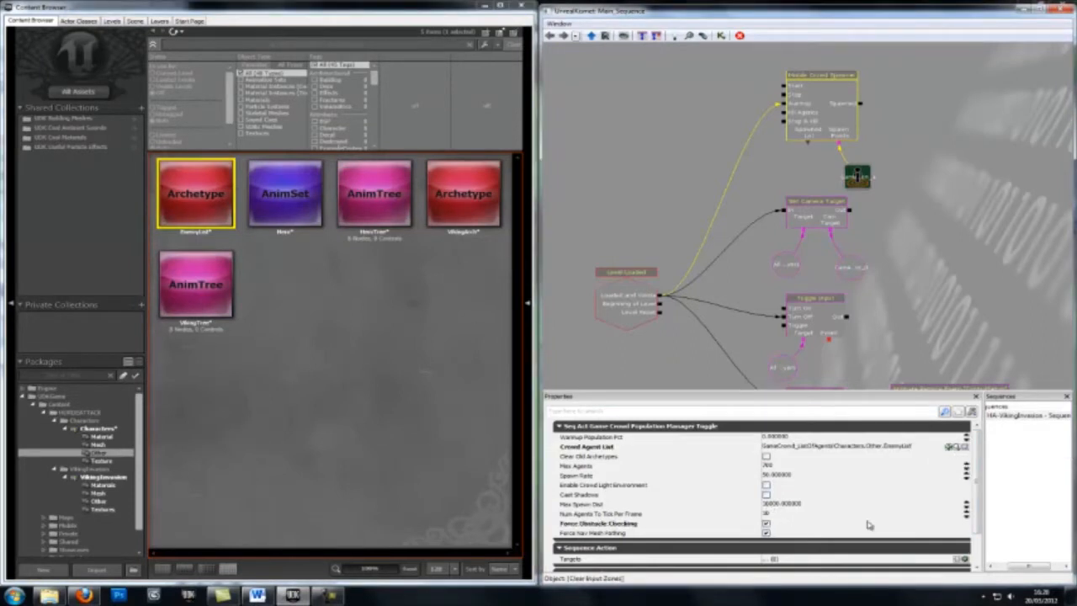
- Close Kismet and the Content Browser and save the level
left_click(1061, 9)
left_click(521, 6)
key("ctrl+s")
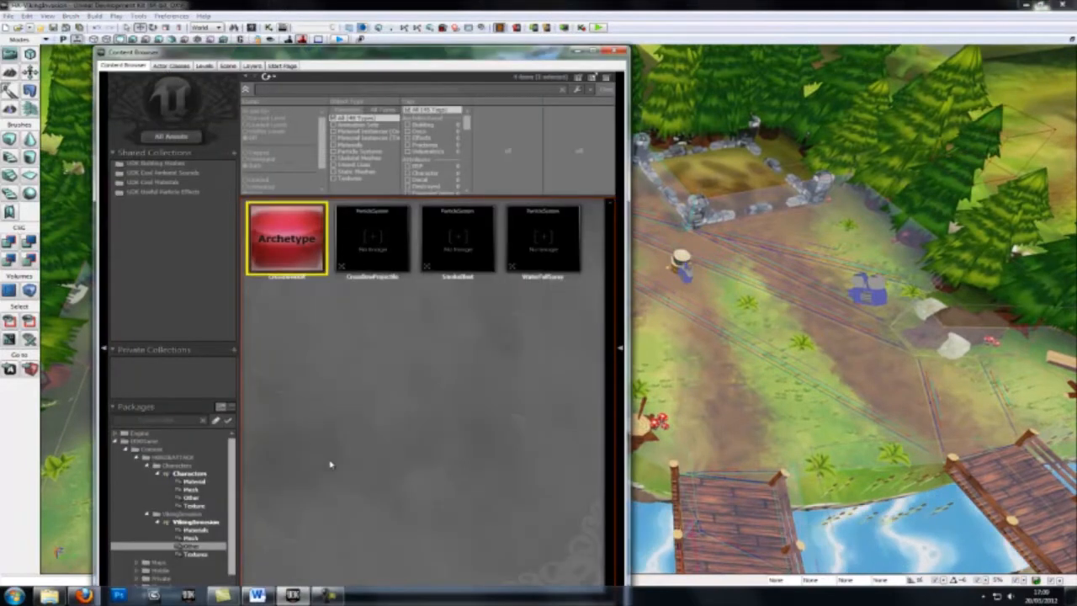
- Add another GameCrowdDestination to the level and move it to the corner of the stone-walled enclosure
left_click(169, 67)
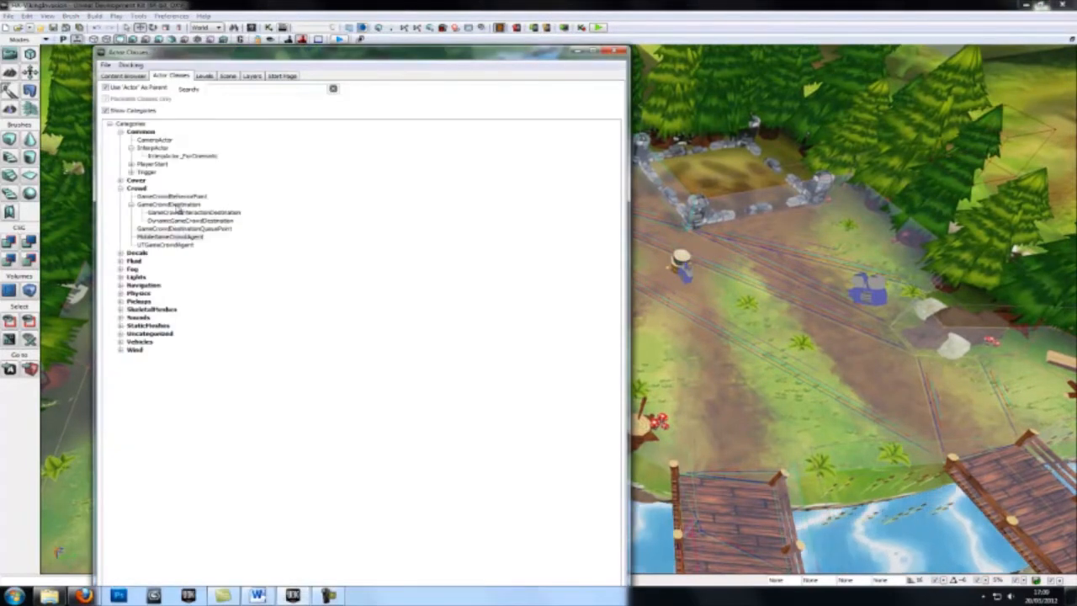
left_click(623, 51)
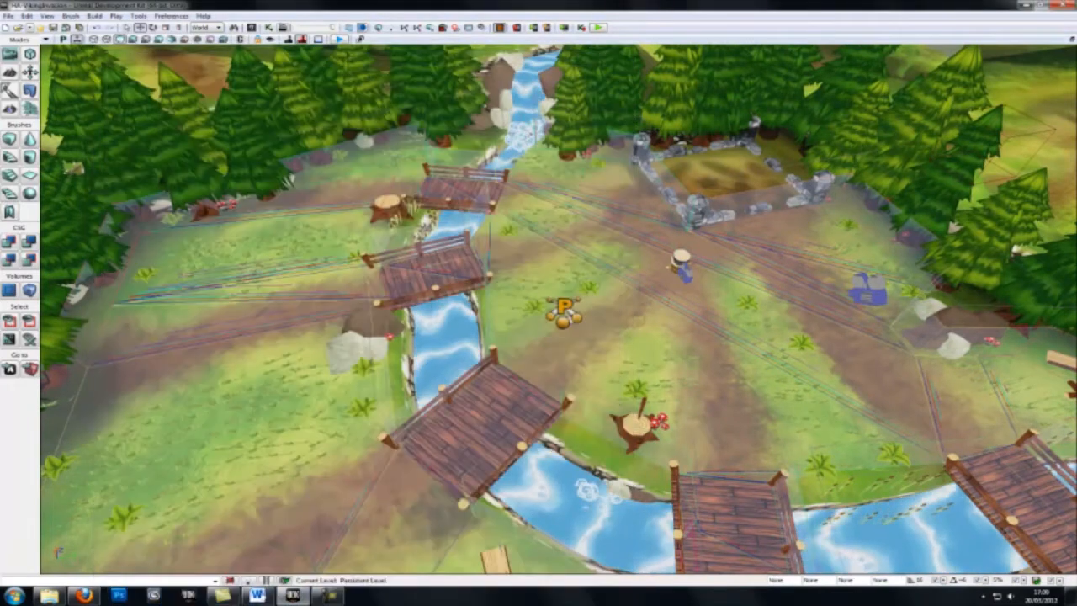
right_click(661, 180)
left_click(740, 463)
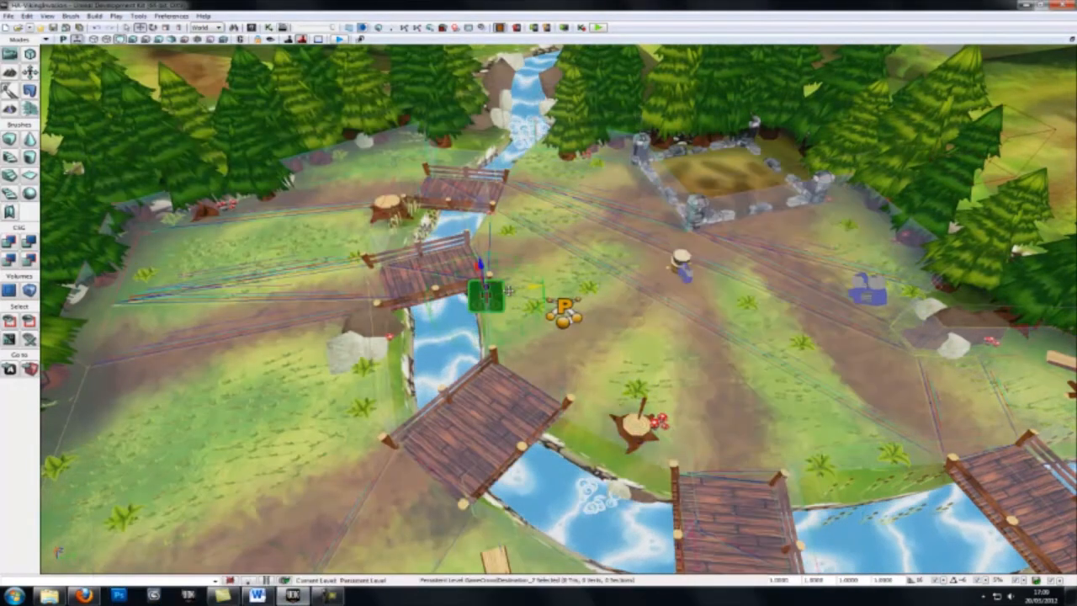
left_click_drag(537, 288, 759, 243)
left_click_drag(695, 223, 672, 197)
- Assign the destination at the stone wall to the Next Destinations entry of the forest-side crowd destination
right_click_drag(688, 215, 576, 227)
key("w")
key("space")
key("space")
key("space")
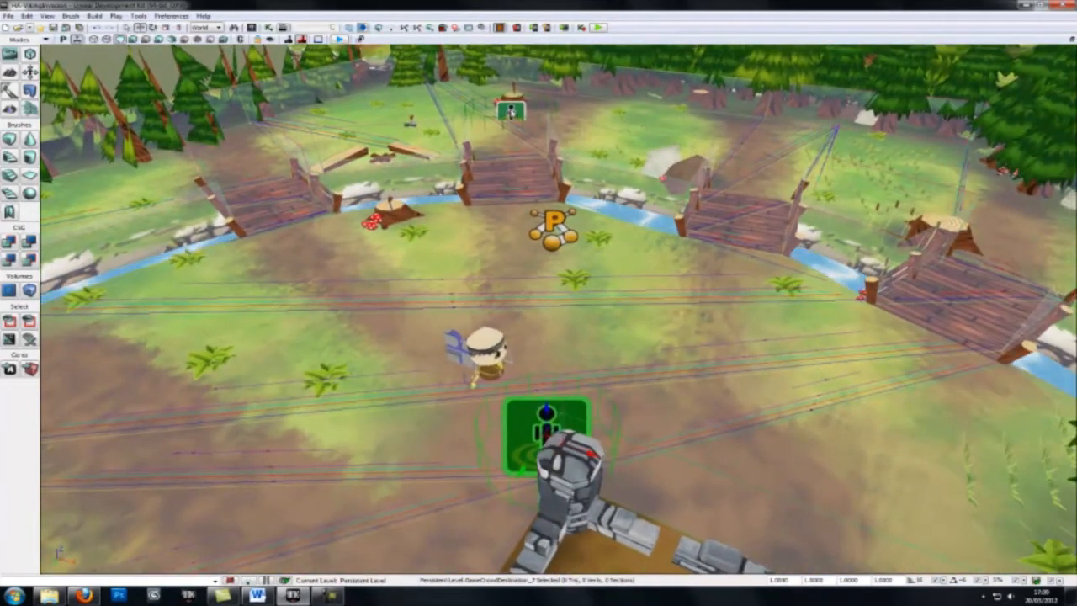
double_click(510, 109)
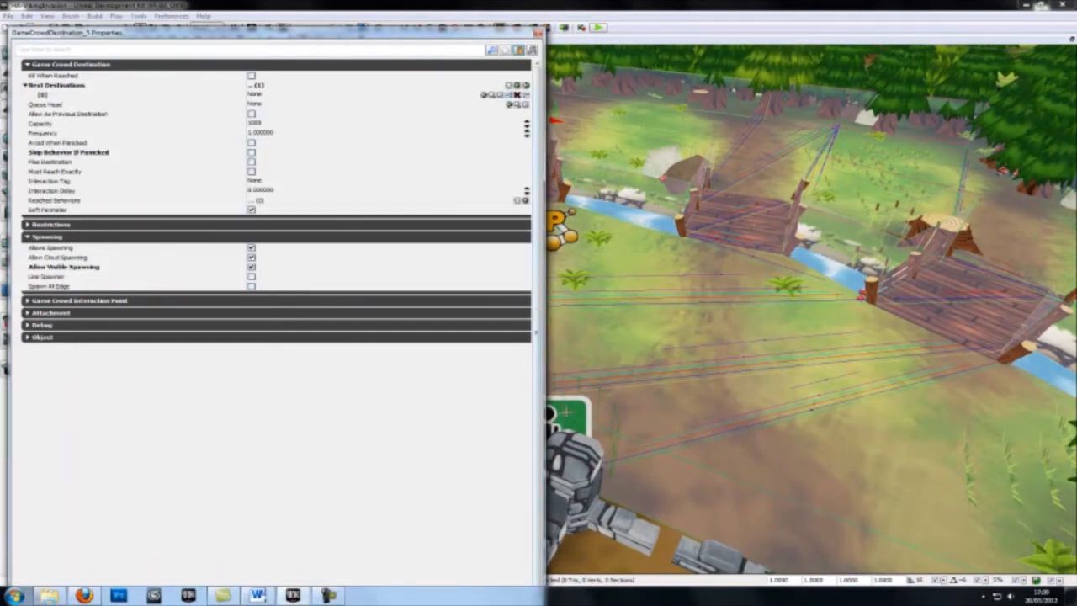
left_click(574, 405)
left_click(485, 95)
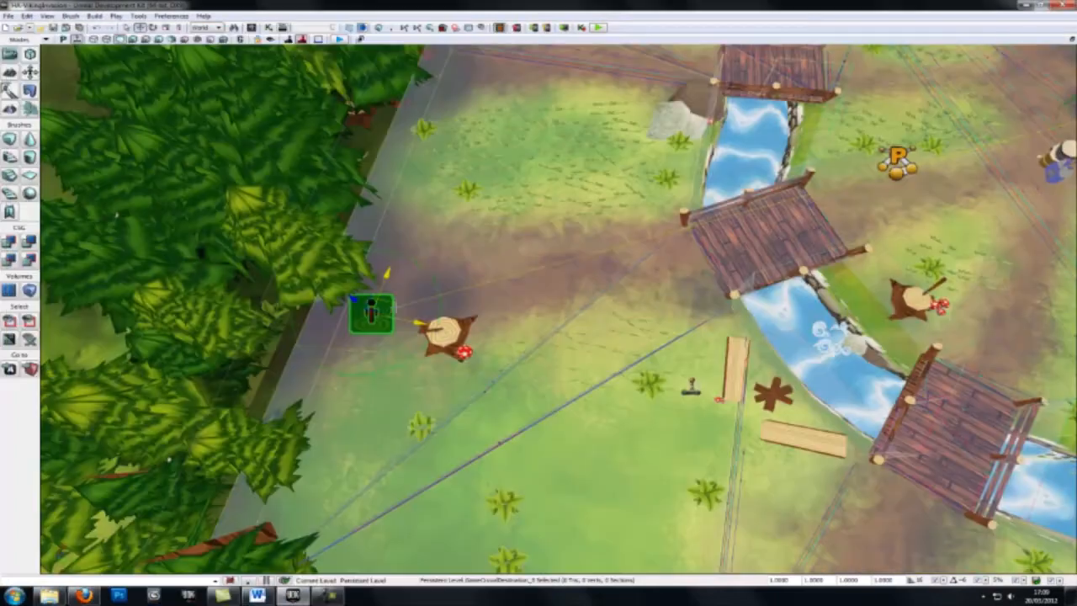
- Duplicate the forest-side destination farther along the tree line and assign the copy as a Next Destination of the one at the stone wall
left_click_drag(394, 304, 353, 468, "alt")
right_click_drag(356, 468, 419, 402)
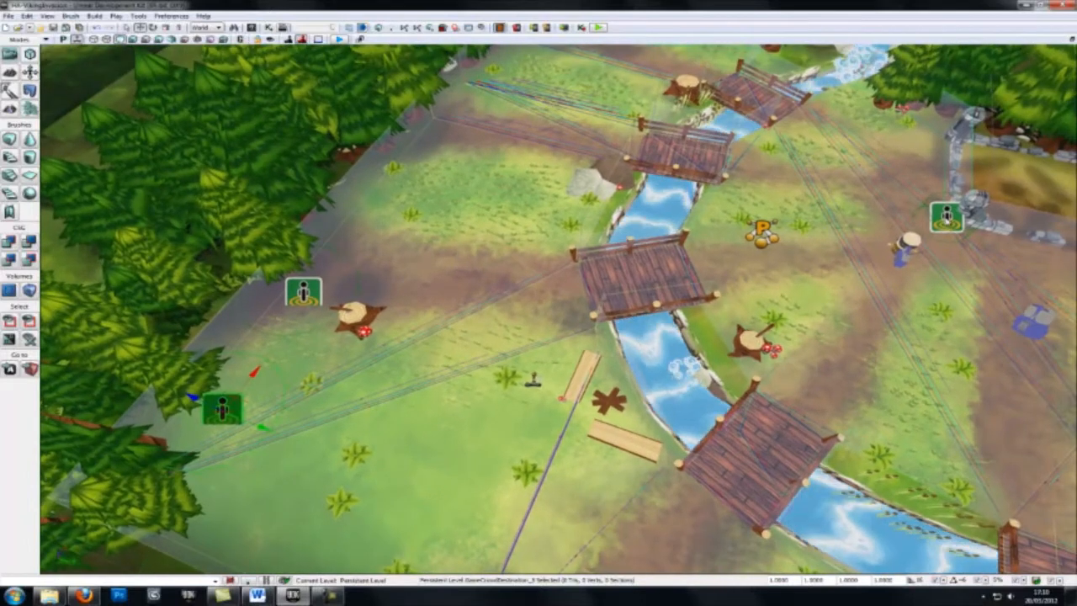
double_click(948, 217)
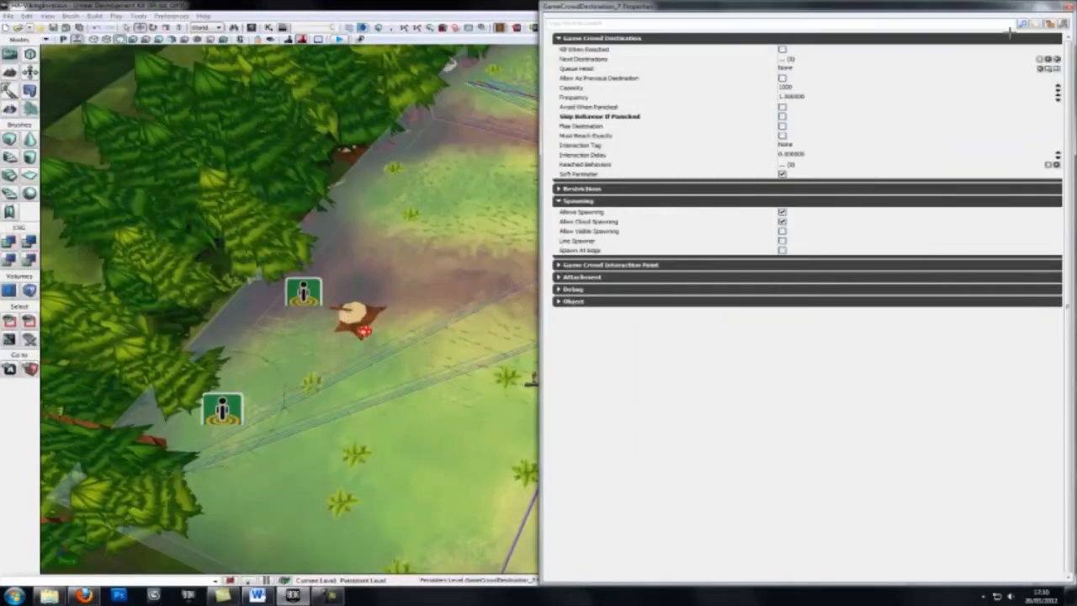
left_click(223, 409)
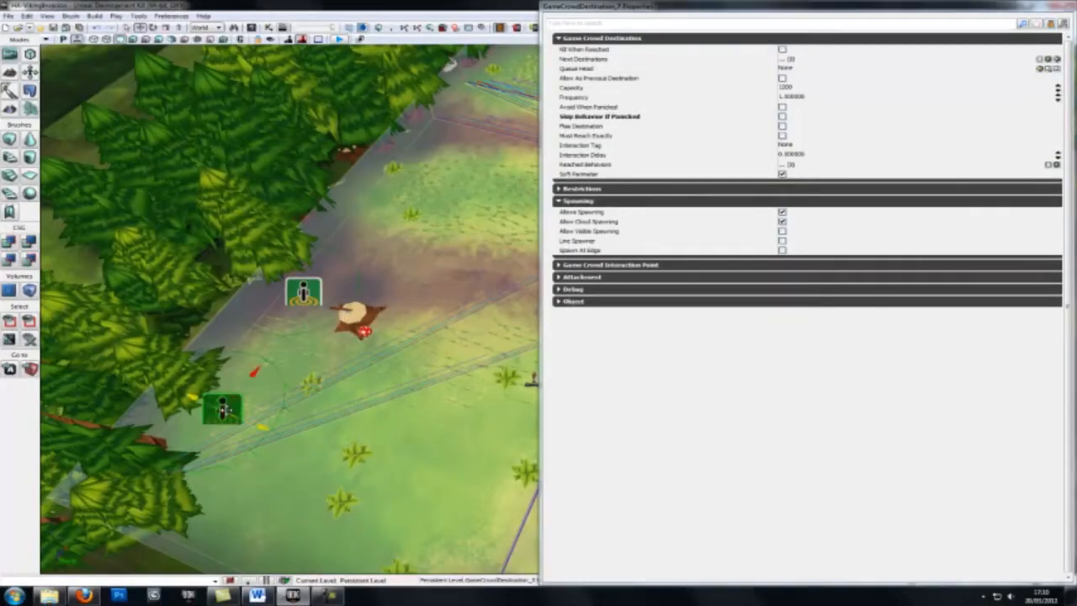
left_click(1040, 70)
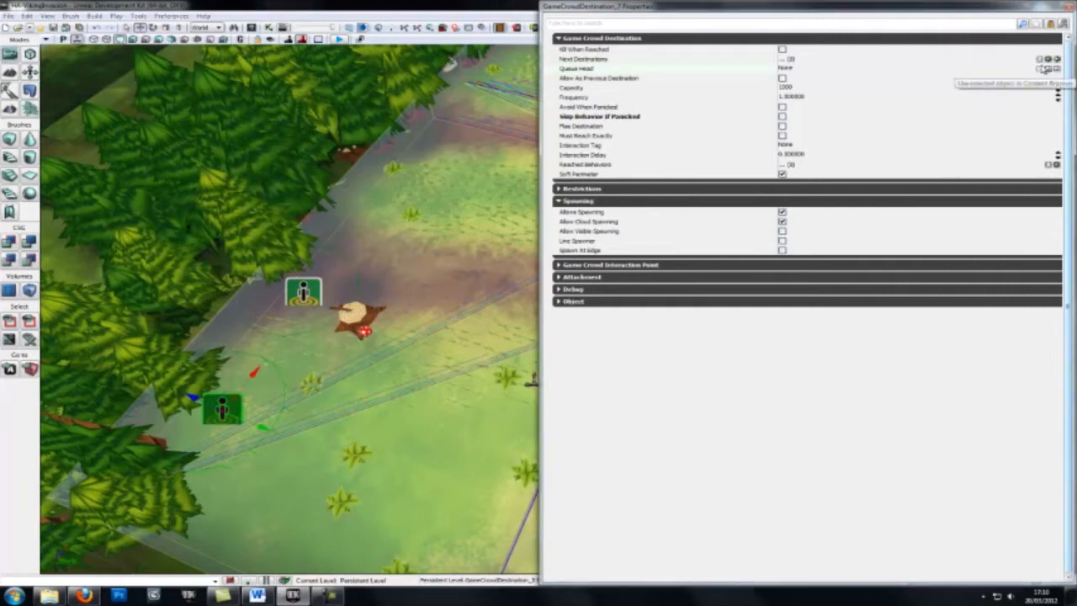
left_click(1047, 59)
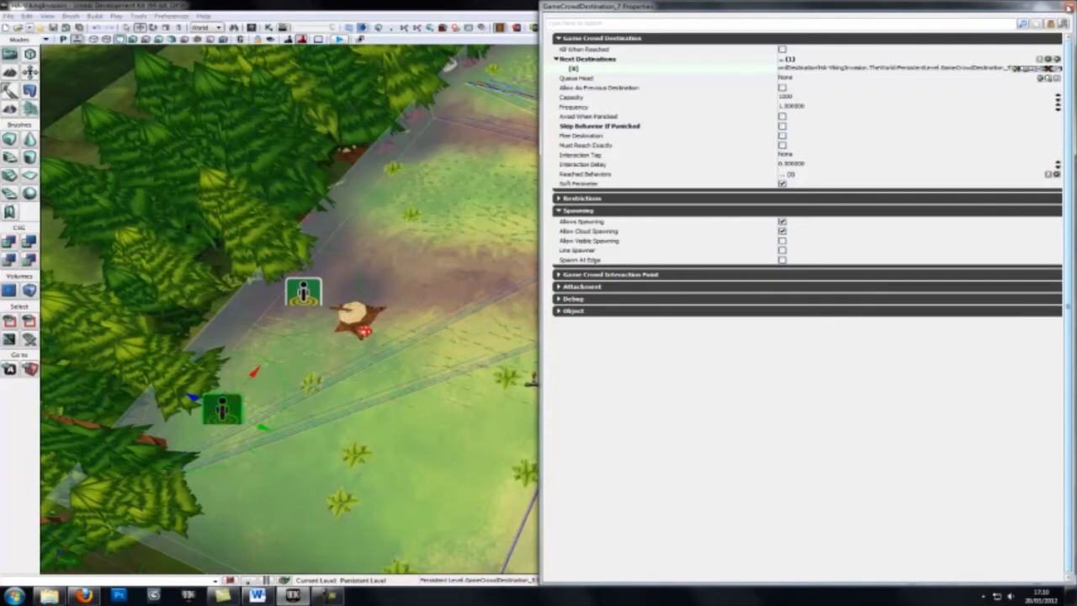
left_click(1068, 9)
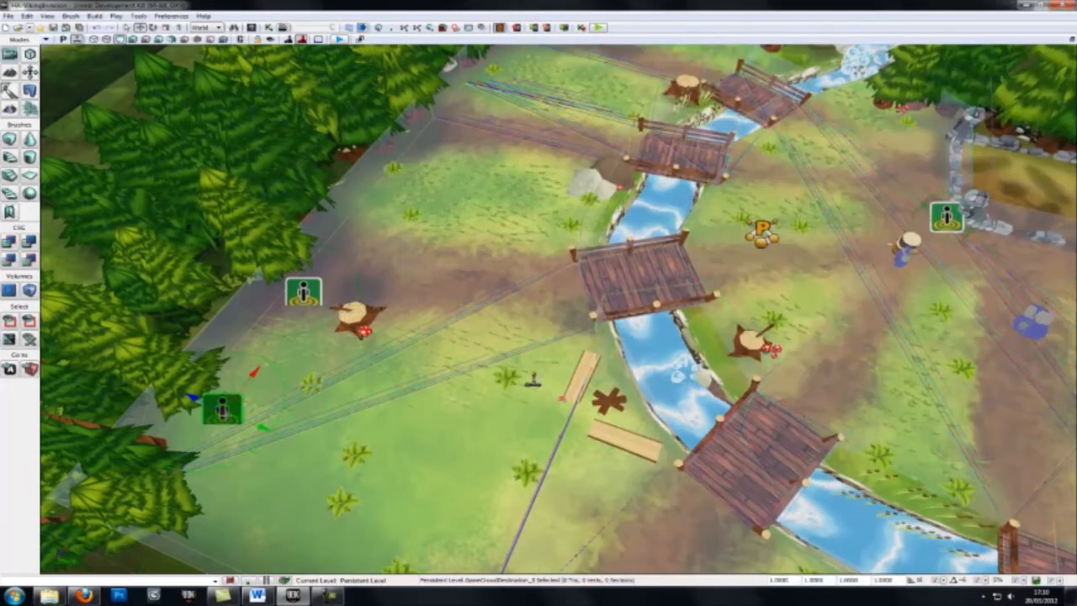
- Enable Kill When Reached and disable Allow Visible Spawning for the duplicated destination at the tree line
right_click_drag(957, 218, 953, 219)
left_click(954, 219)
double_click(229, 406)
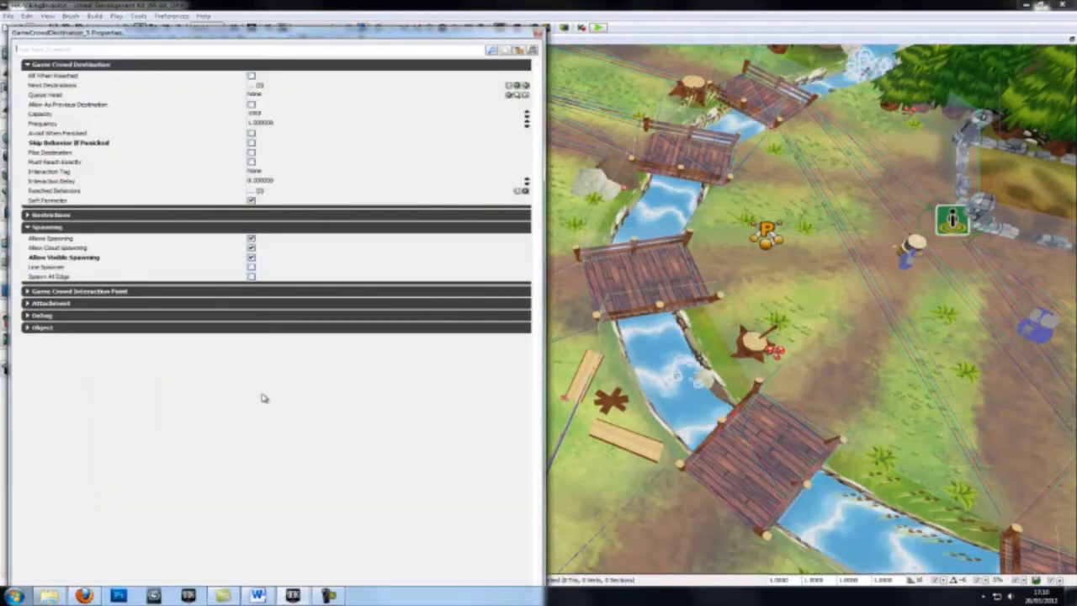
left_click(253, 77)
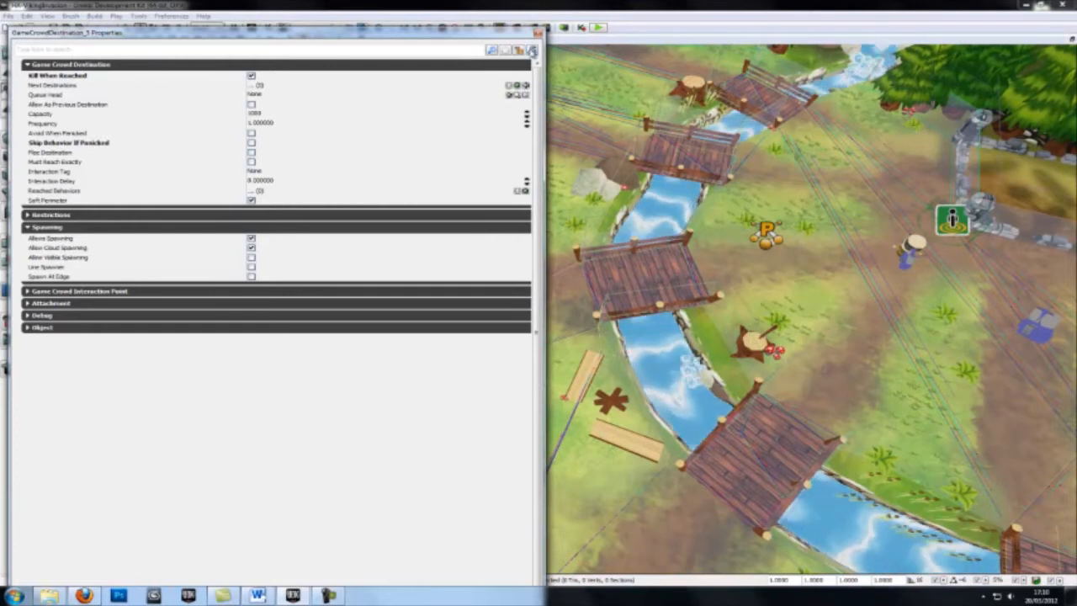
left_click(537, 34)
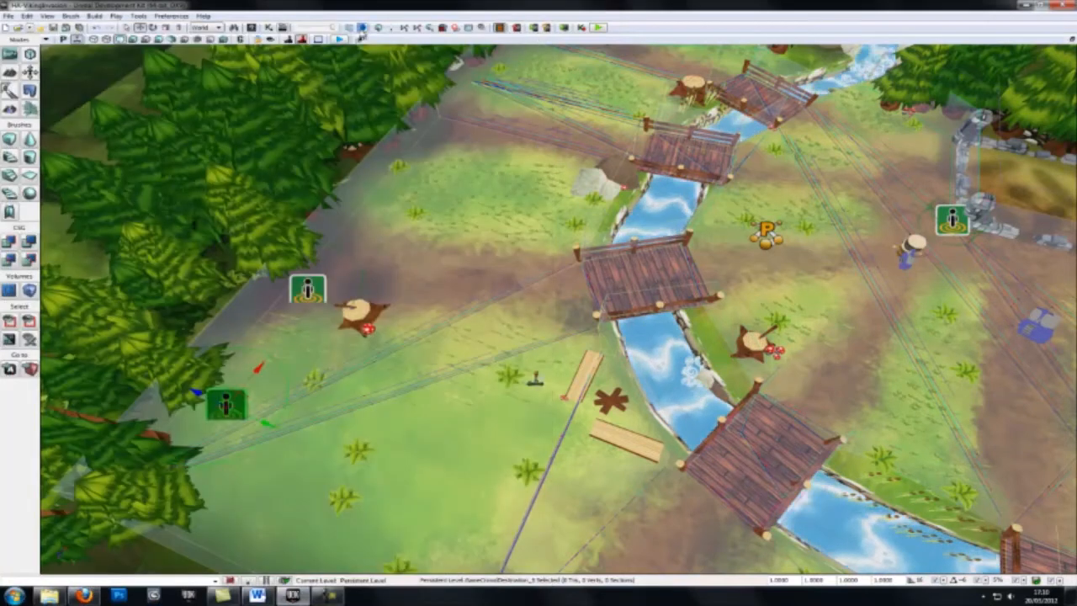
- Rebuild the level and play-test the crowd movement in the viewport
left_click(415, 28)
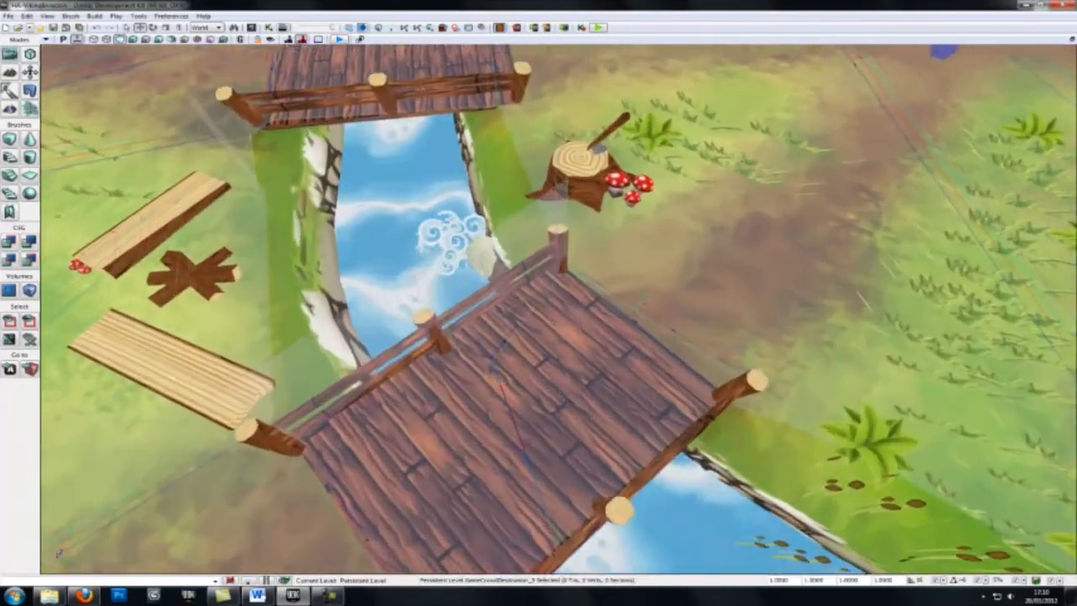
right_click_drag(559, 310, 728, 285)
right_click_drag(838, 341, 446, 4)
left_click(339, 39)
left_click_drag(276, 419, 269, 446)
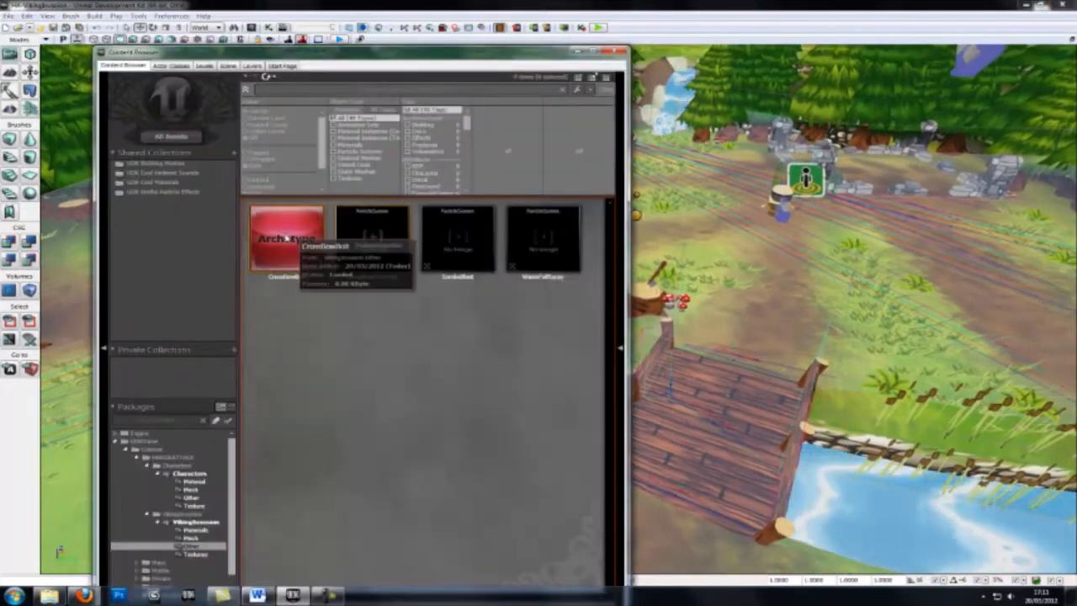
- Open the properties of the VikingArch archetype stored in the Other group of the Characters package
left_click(194, 531)
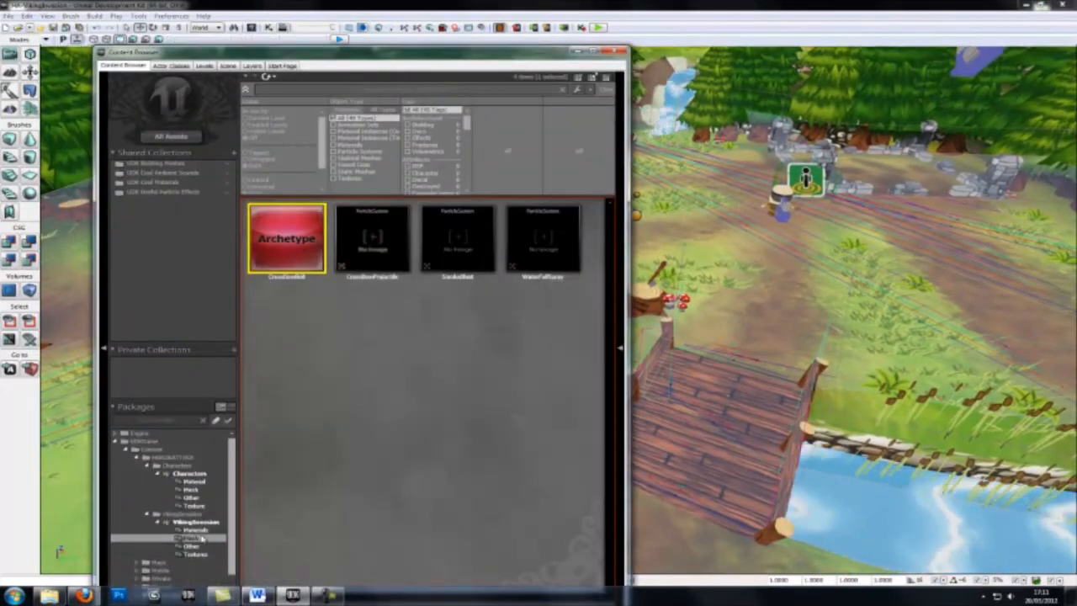
left_click(192, 498)
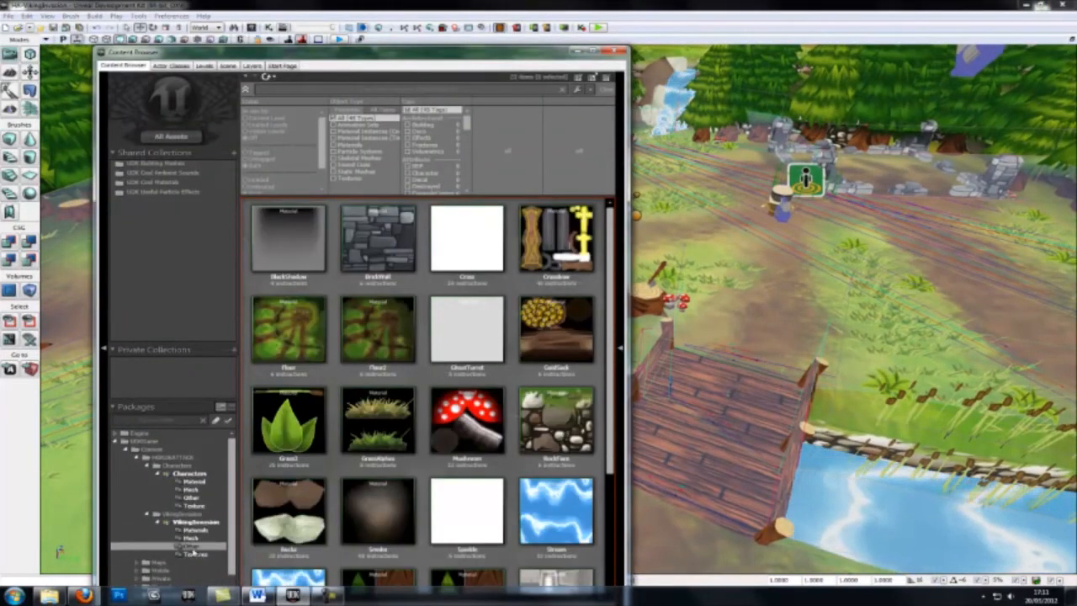
double_click(295, 244)
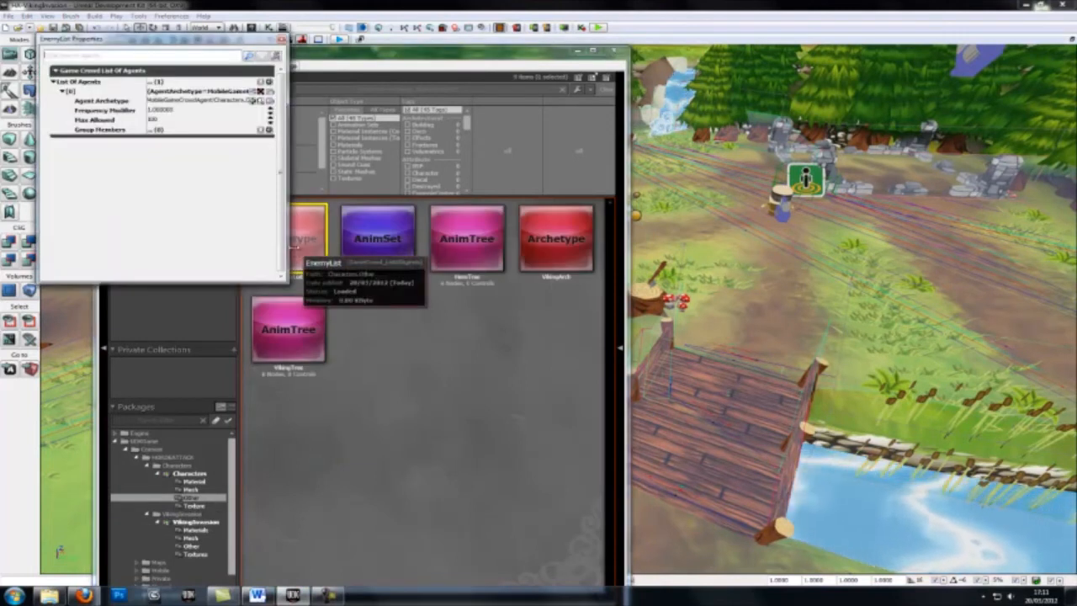
left_click(280, 39)
double_click(555, 238)
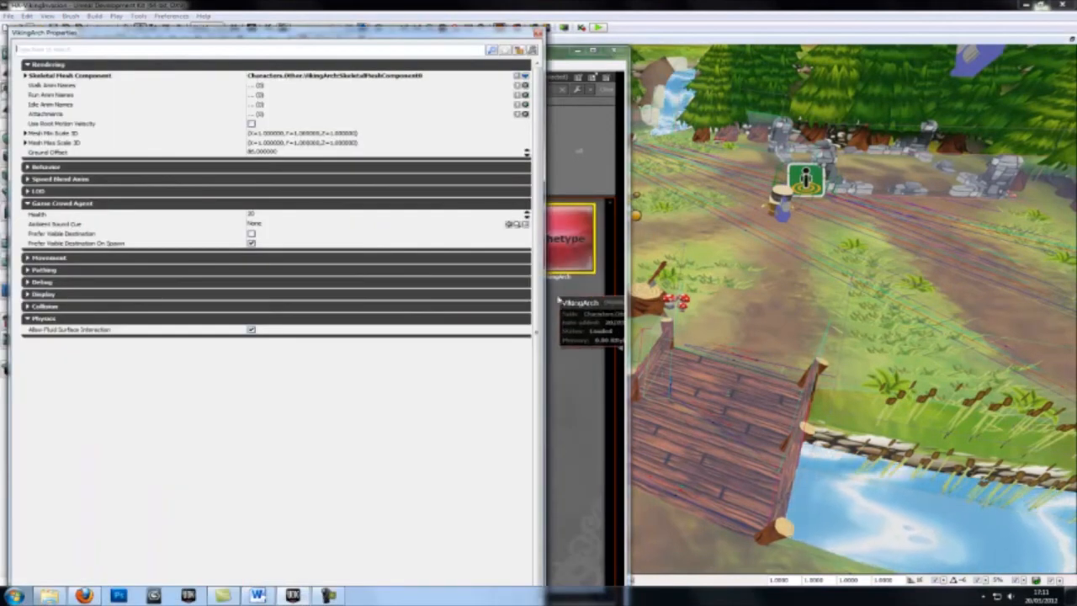
- Filter the VikingArch properties by "off" and lower the Ground Offset to a single-digit value
left_click(223, 49)
type("off")
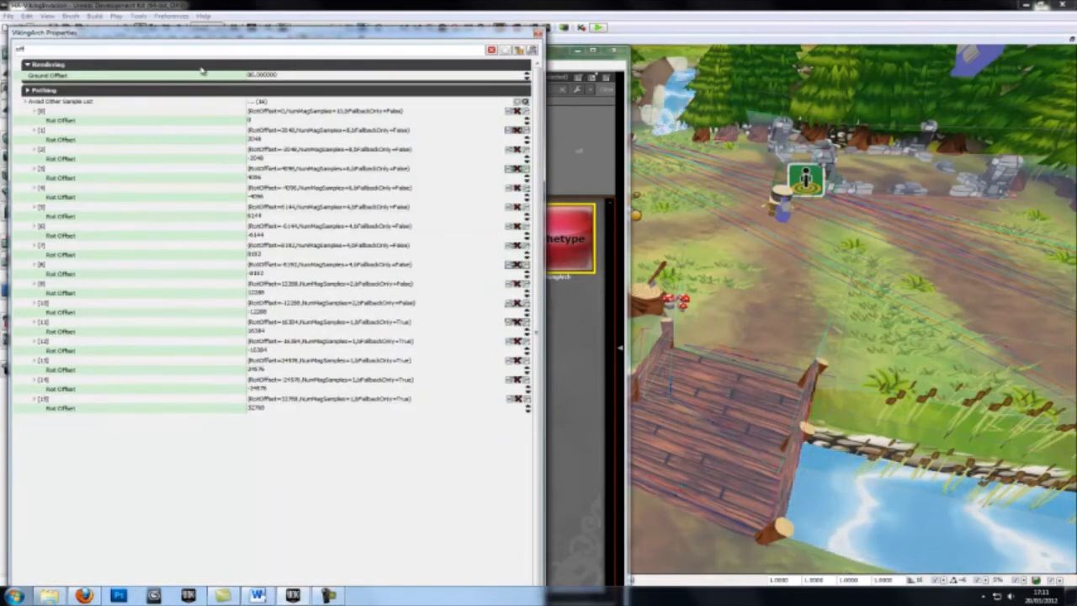
left_click(293, 75)
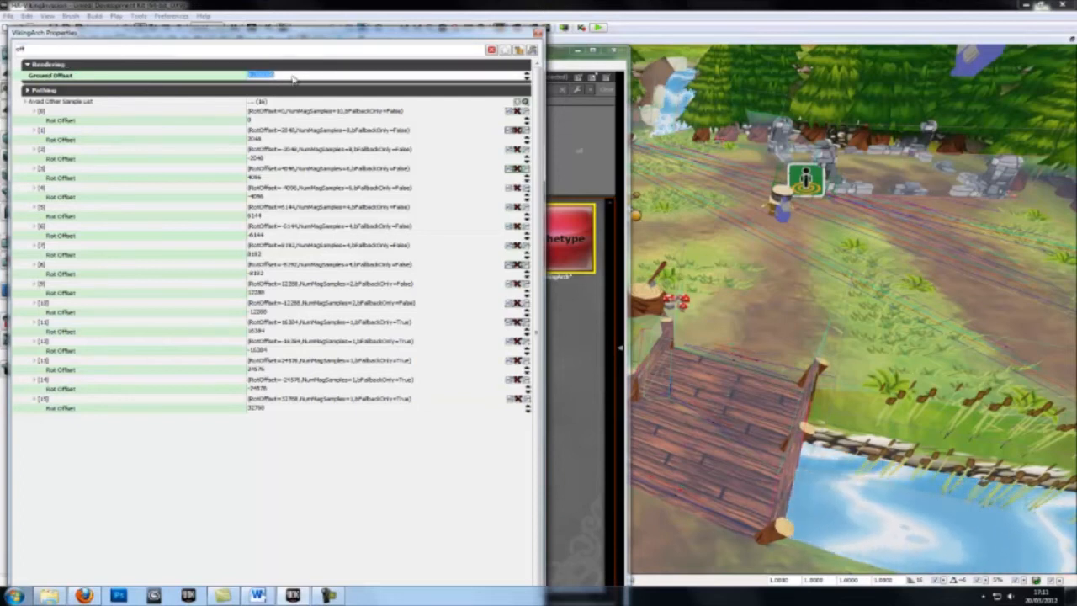
left_click(538, 33)
left_click(613, 51)
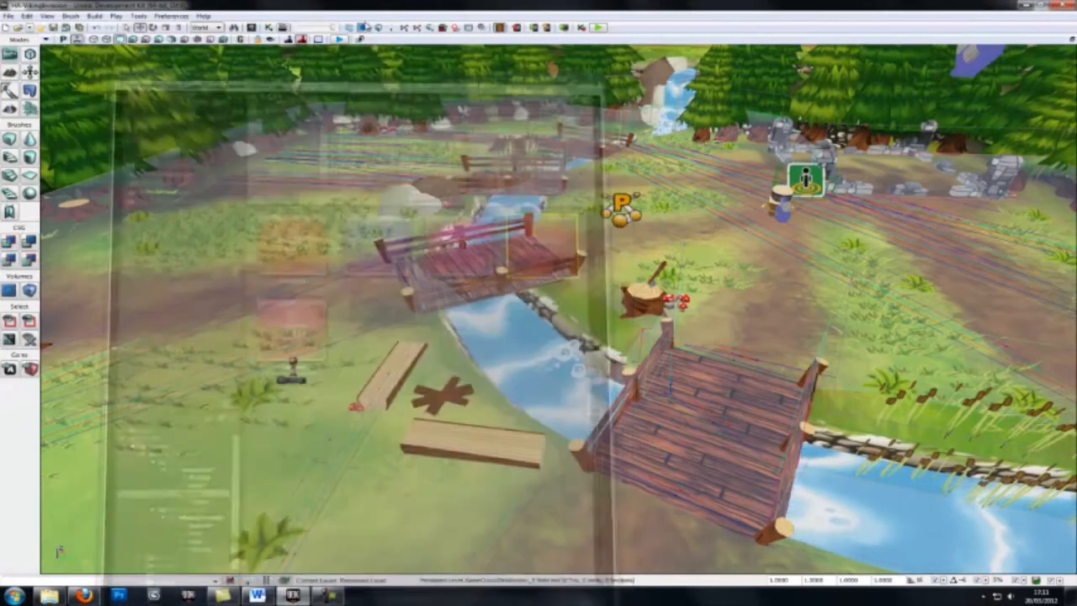
- Play-test the level in the viewport to check how the Viking agents sit on the ground
key("ctrl+s")
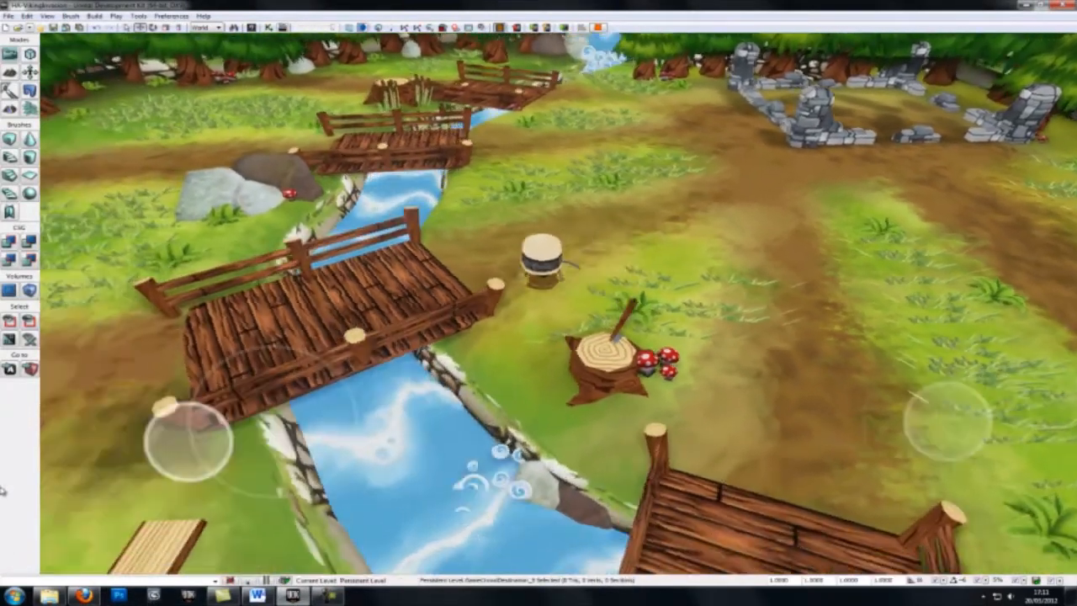
left_click_drag(2, 490, 359, 438)
key("Escape")
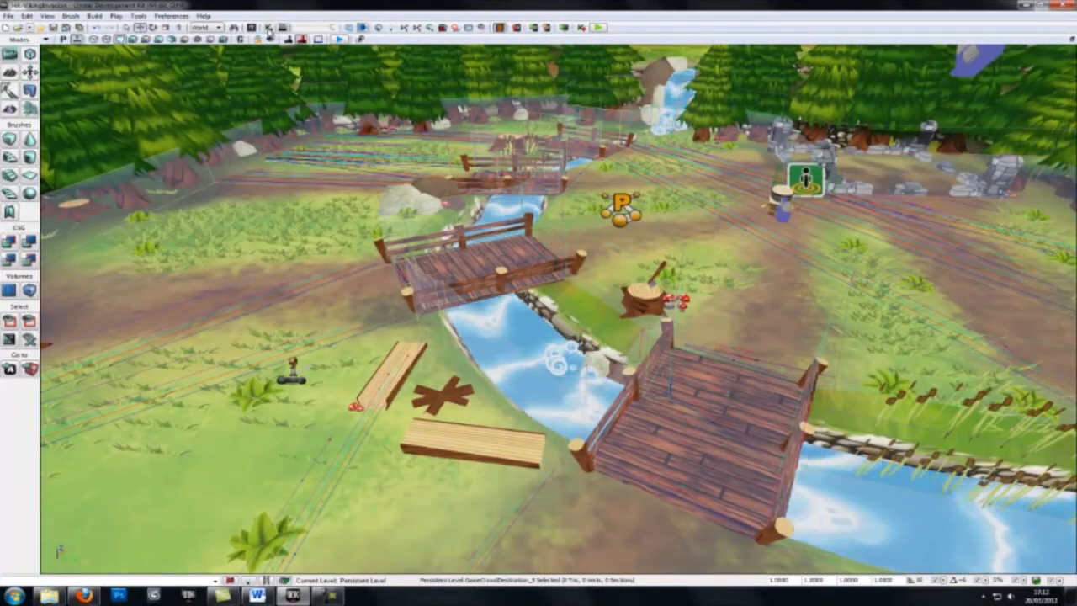
- Reopen the VikingArch archetype's properties and readjust its Ground Offset to a two-digit value
left_click(252, 27)
double_click(589, 244)
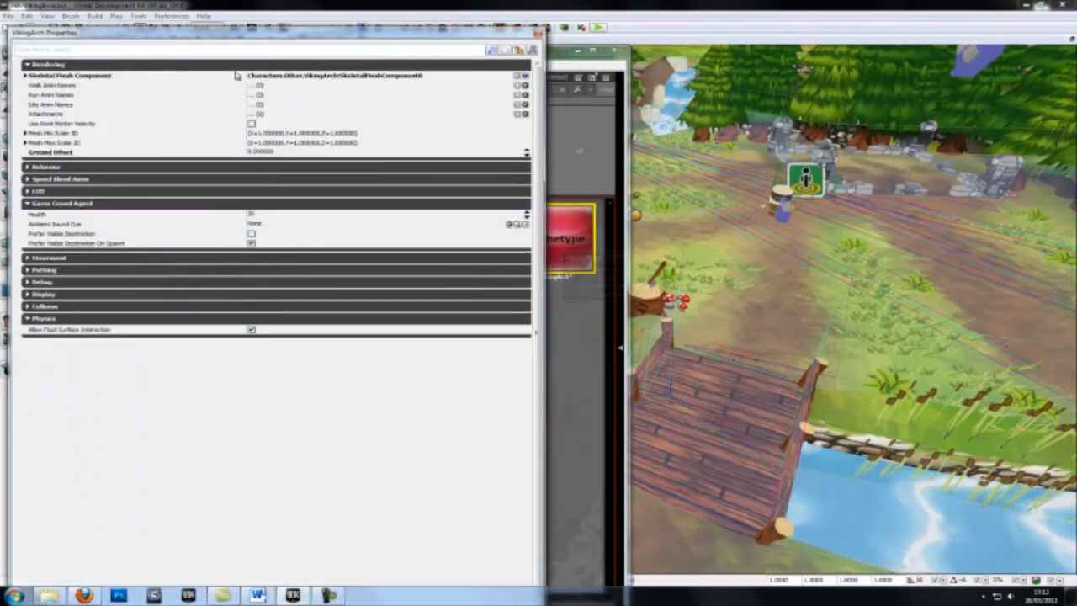
left_click(288, 153)
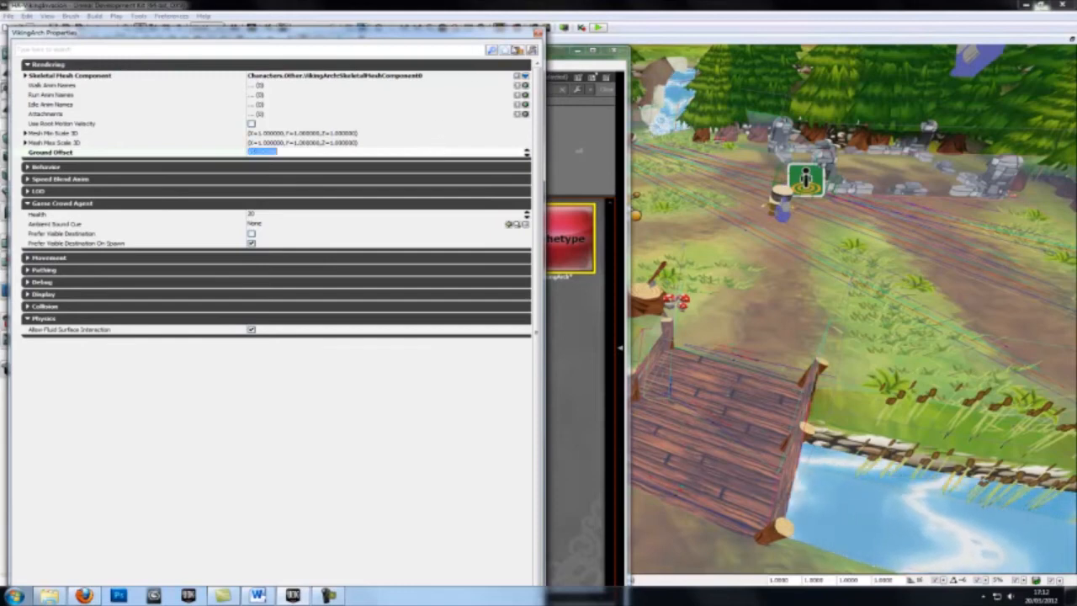
left_click(535, 32)
- Play-test the level again, moving the character around the grass beside the Viking route and aiming toward the enemies
left_click(340, 40)
left_click_drag(274, 421, 249, 487)
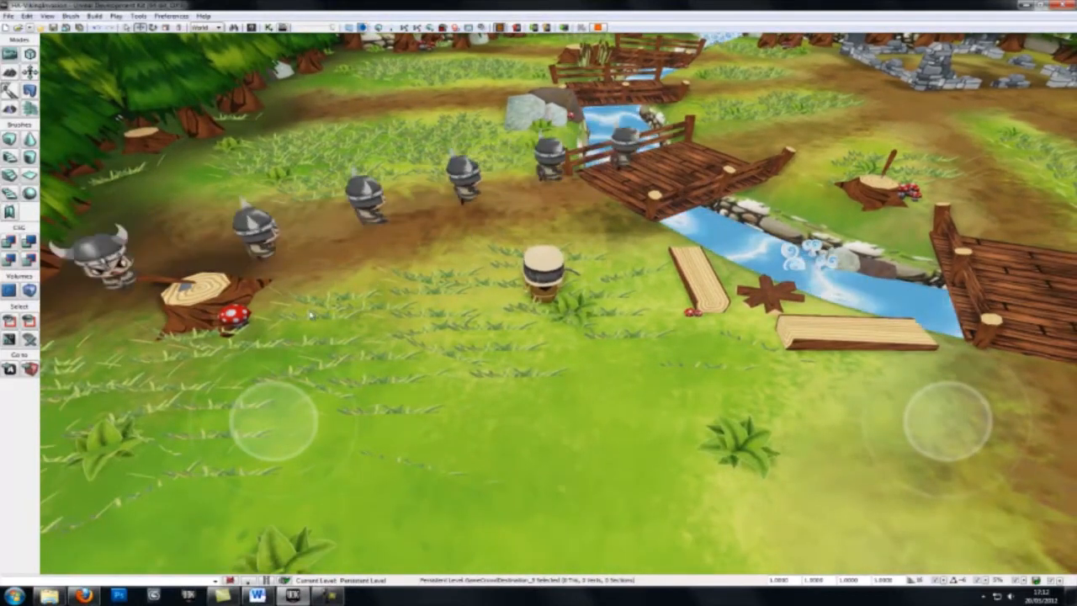
left_click_drag(274, 425, 298, 409)
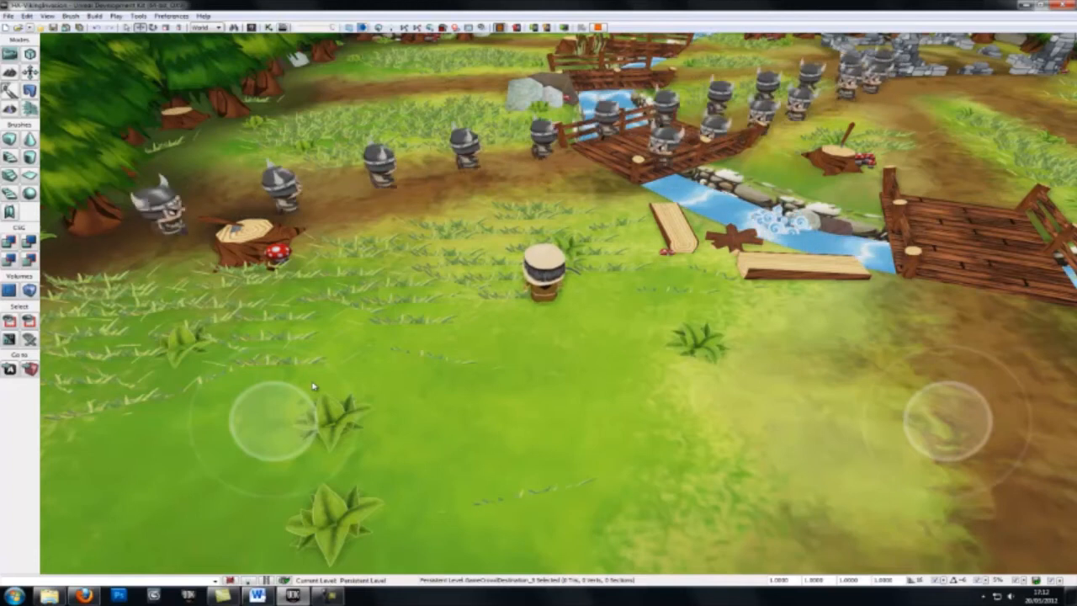
left_click_drag(277, 418, 250, 472)
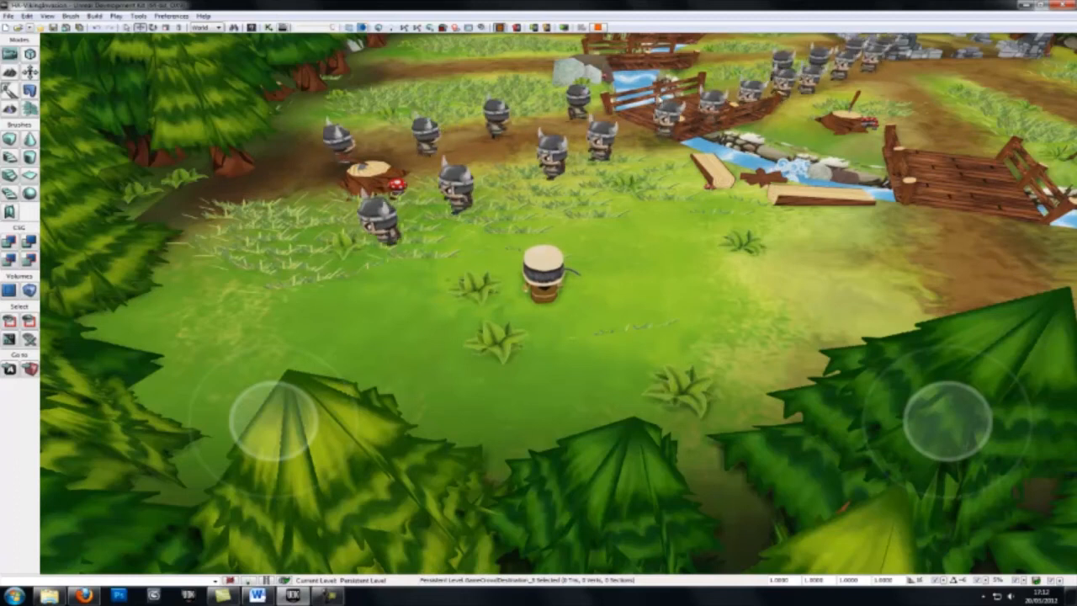
left_click_drag(954, 434, 908, 295)
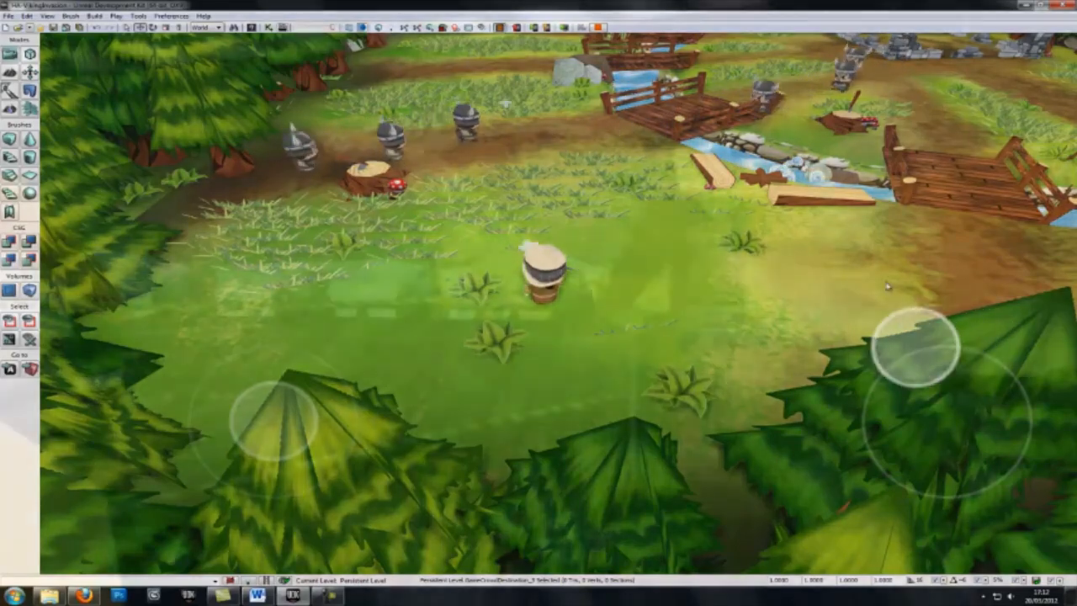